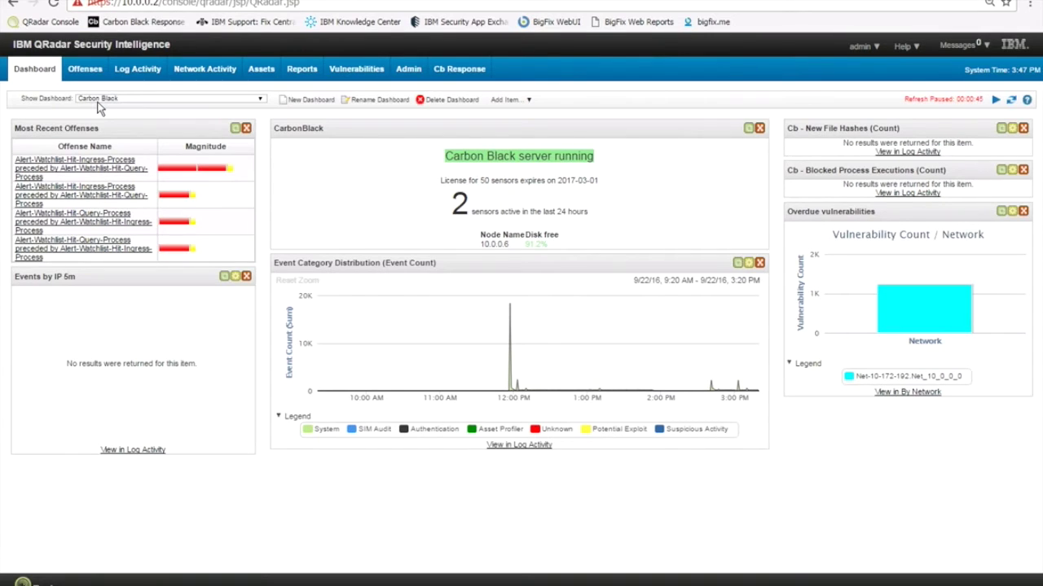
# Review the Cb Response app's process search, watchlist hits and hash ban pages, checking when the Suspicious file spawn watchlist was last hit.
pyautogui.click(462, 70)
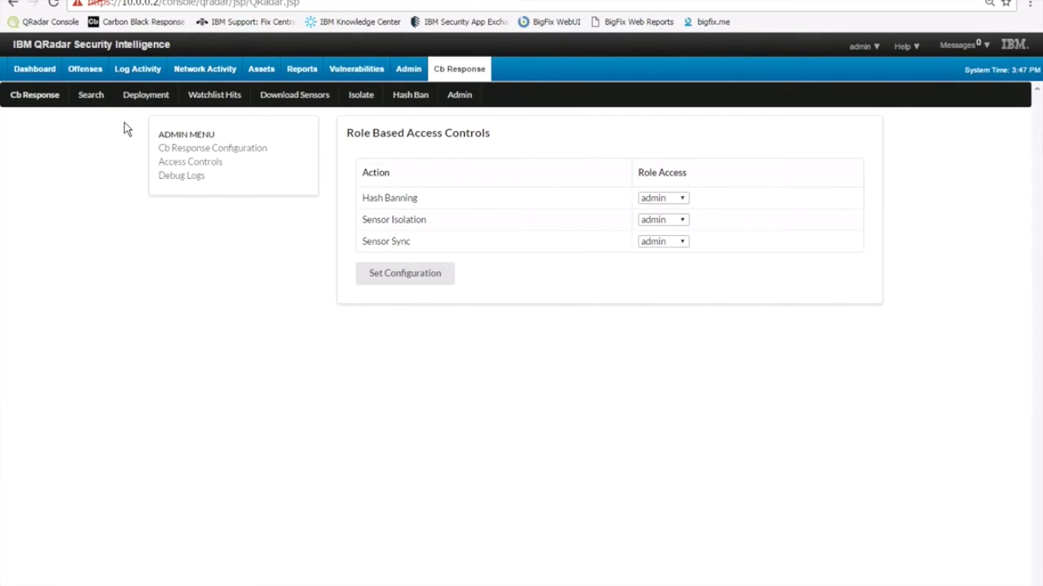
pyautogui.click(91, 98)
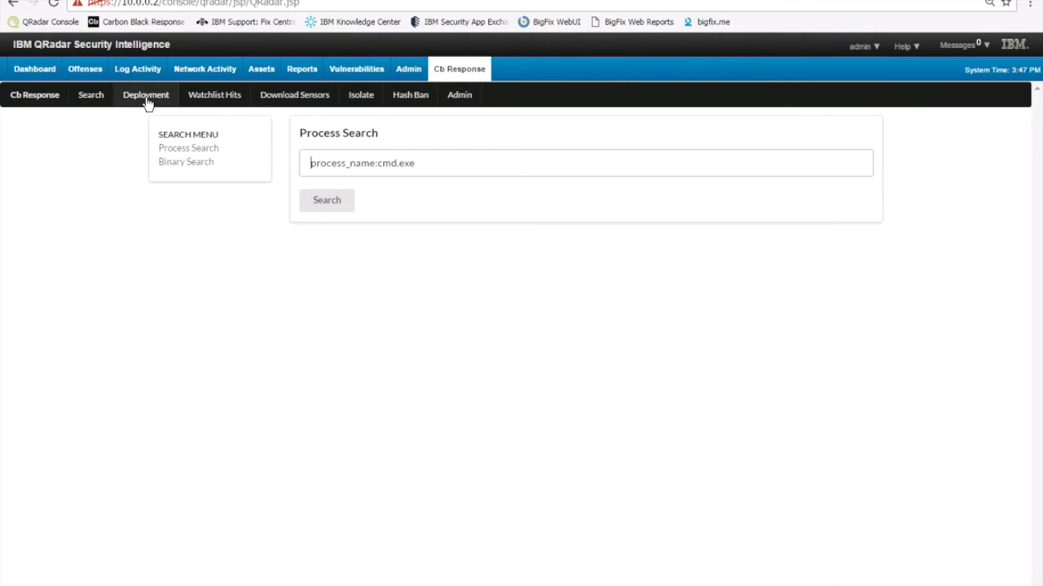
pyautogui.click(216, 100)
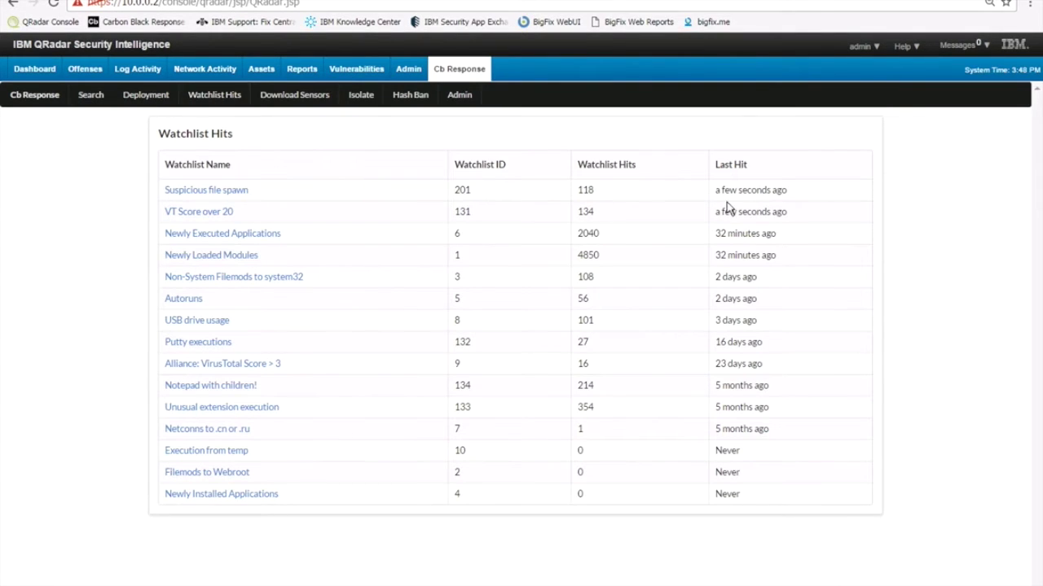
pyautogui.moveTo(788, 194); pyautogui.dragTo(717, 198)
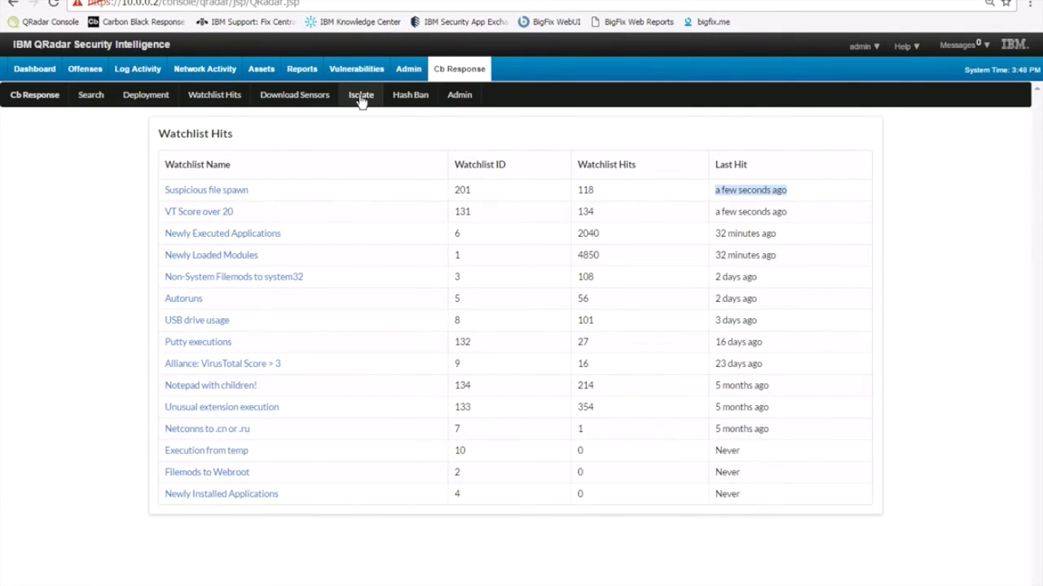
pyautogui.click(411, 96)
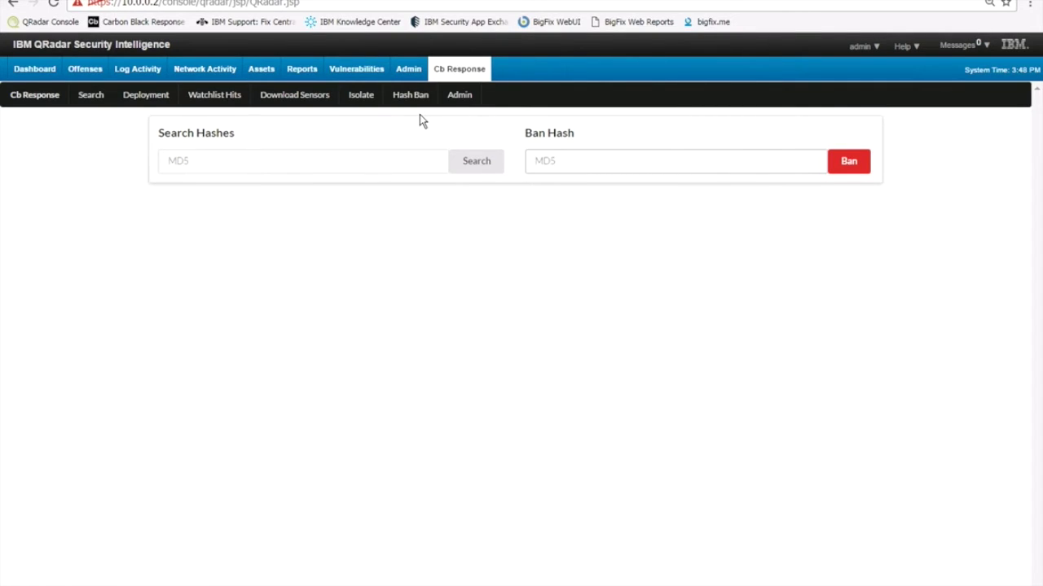
# Review the Cb Response configuration's root URL and API token fields and its role-based access controls.
pyautogui.click(459, 98)
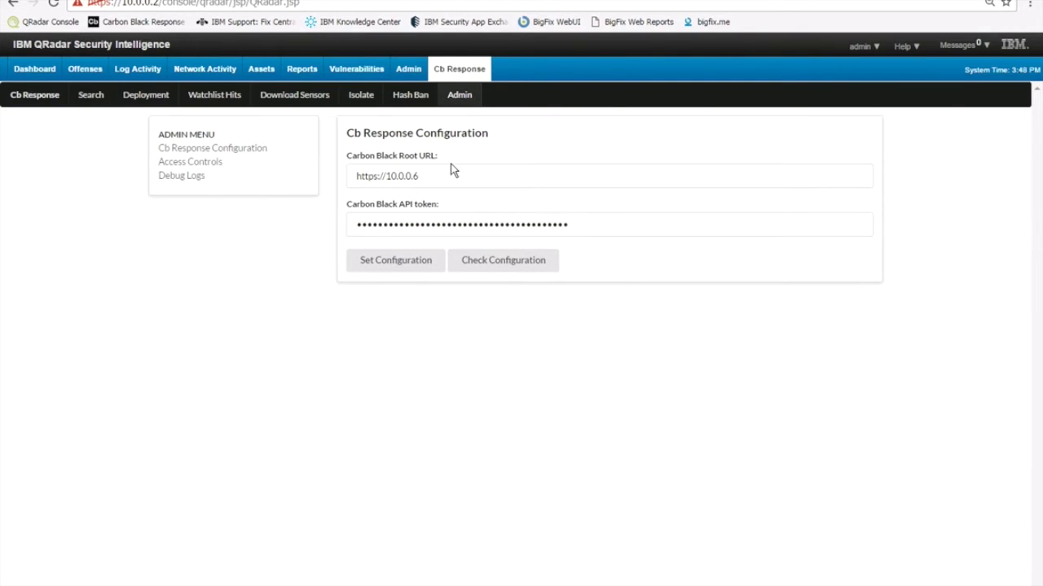
pyautogui.moveTo(447, 177); pyautogui.dragTo(338, 184)
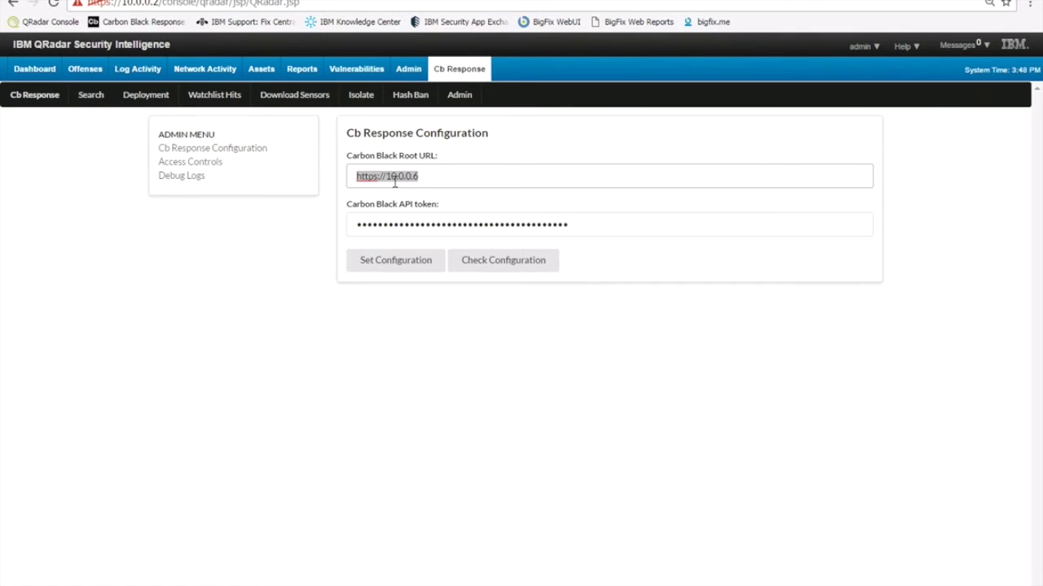
pyautogui.moveTo(581, 226); pyautogui.dragTo(346, 232)
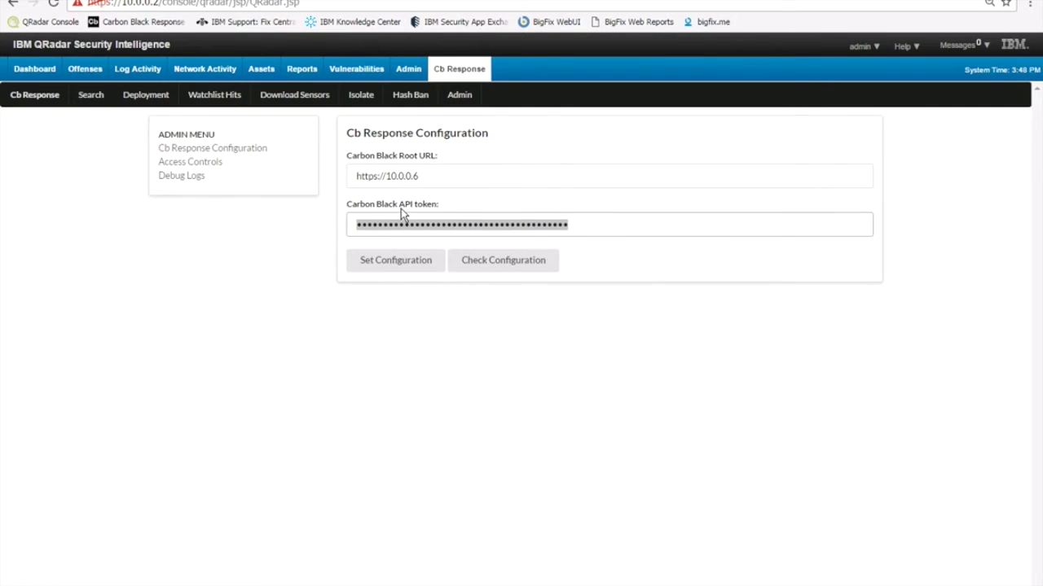
pyautogui.click(203, 163)
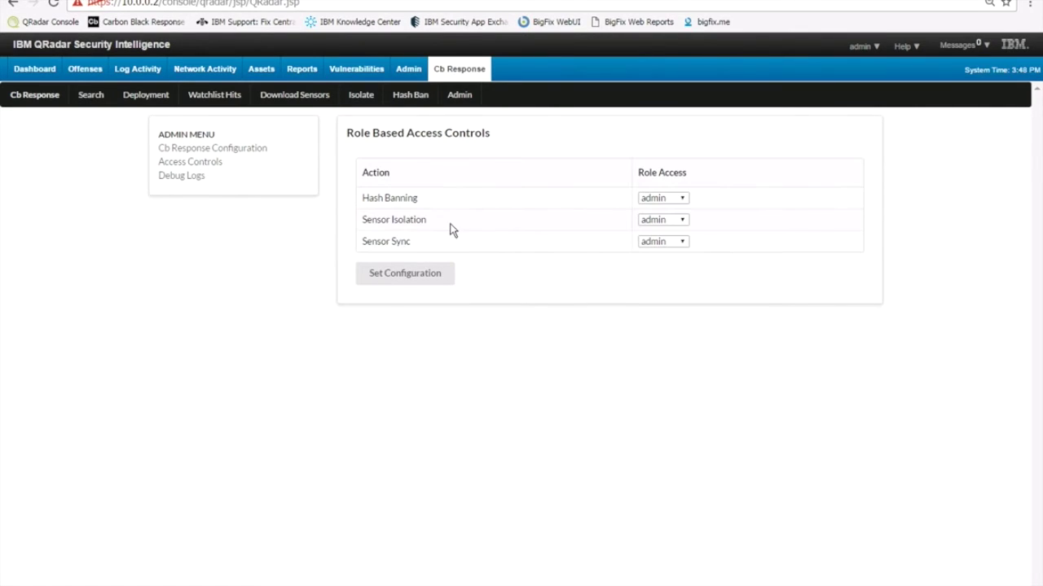
pyautogui.click(430, 272)
# Use the Cb Response sensor action on offense 9's source 10.0.0.10 to sync its sensor, and close the sensor window.
pyautogui.click(82, 69)
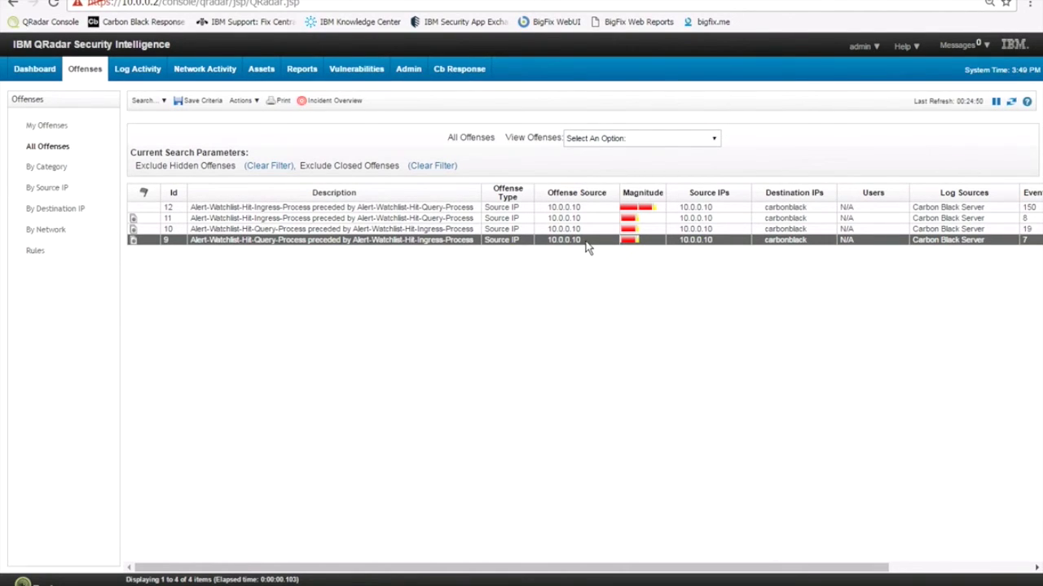
pyautogui.rightClick(557, 244)
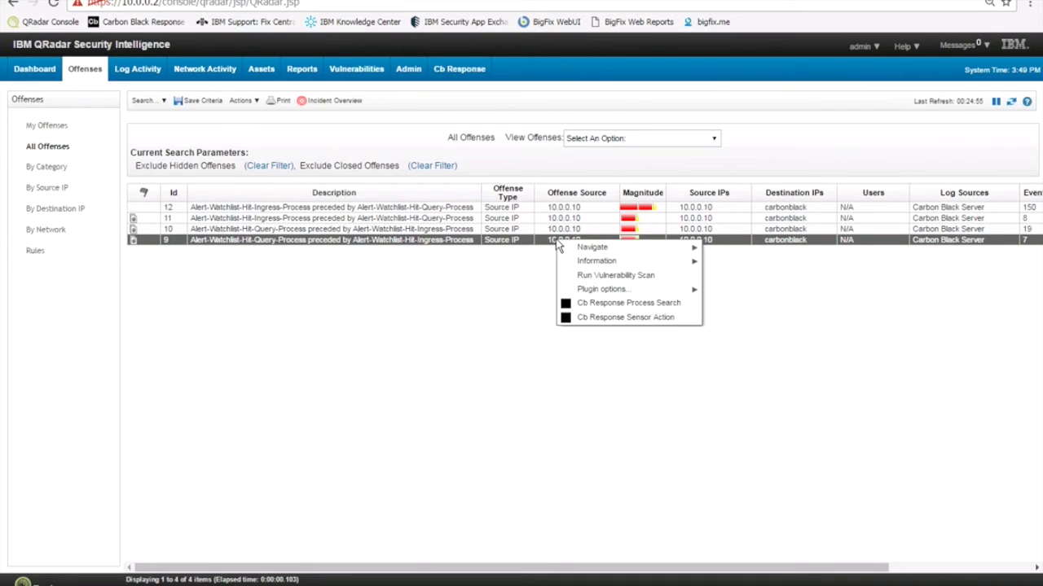
pyautogui.click(629, 318)
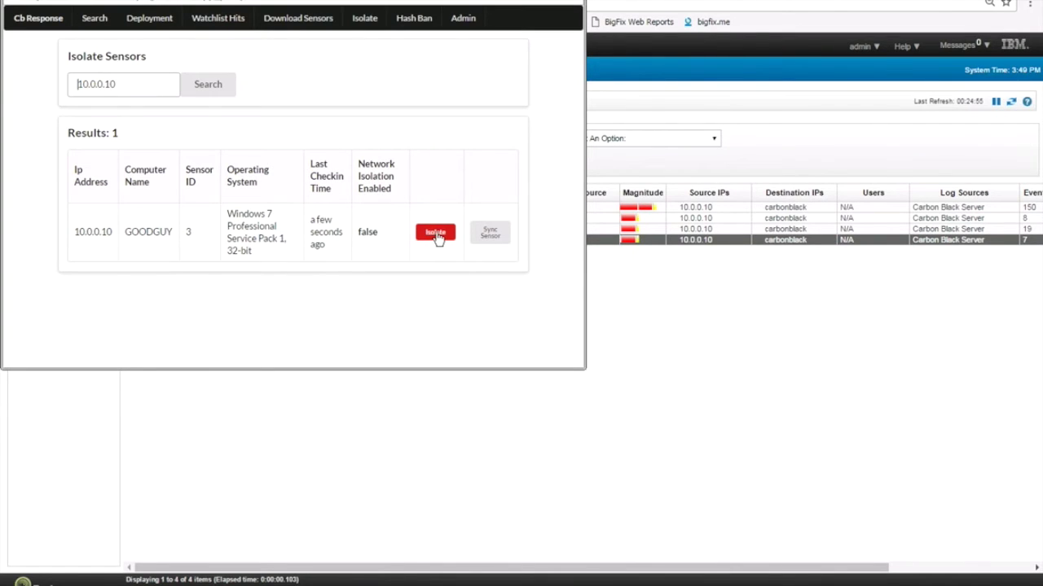
pyautogui.click(490, 236)
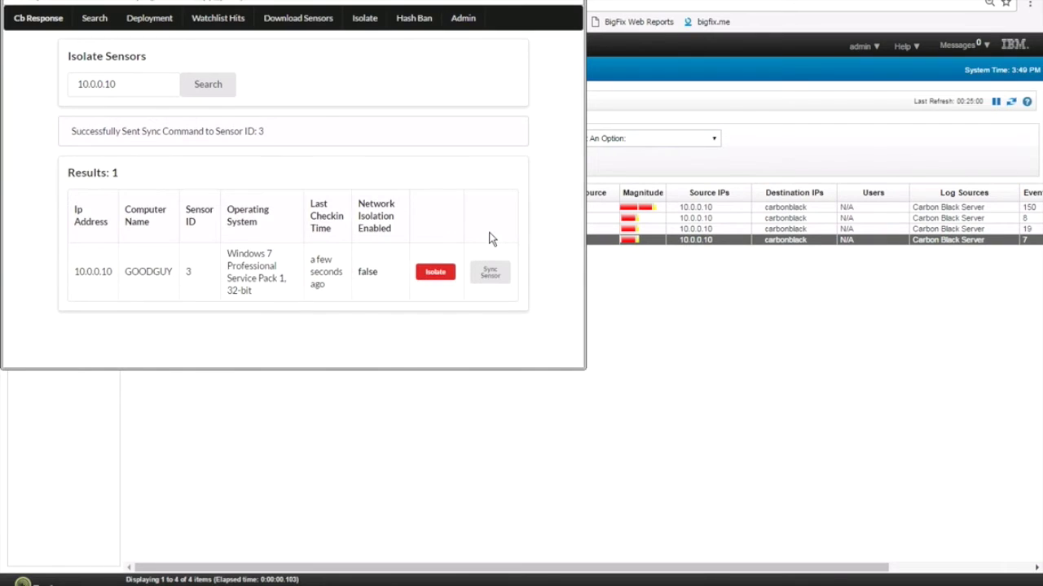
pyautogui.moveTo(274, 133); pyautogui.dragTo(69, 131)
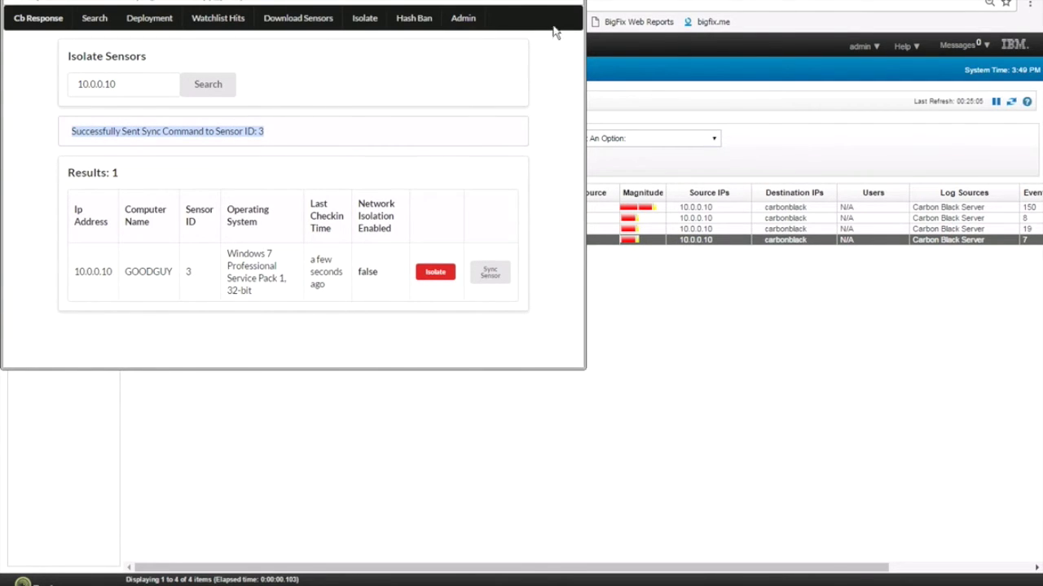
pyautogui.click(570, 0)
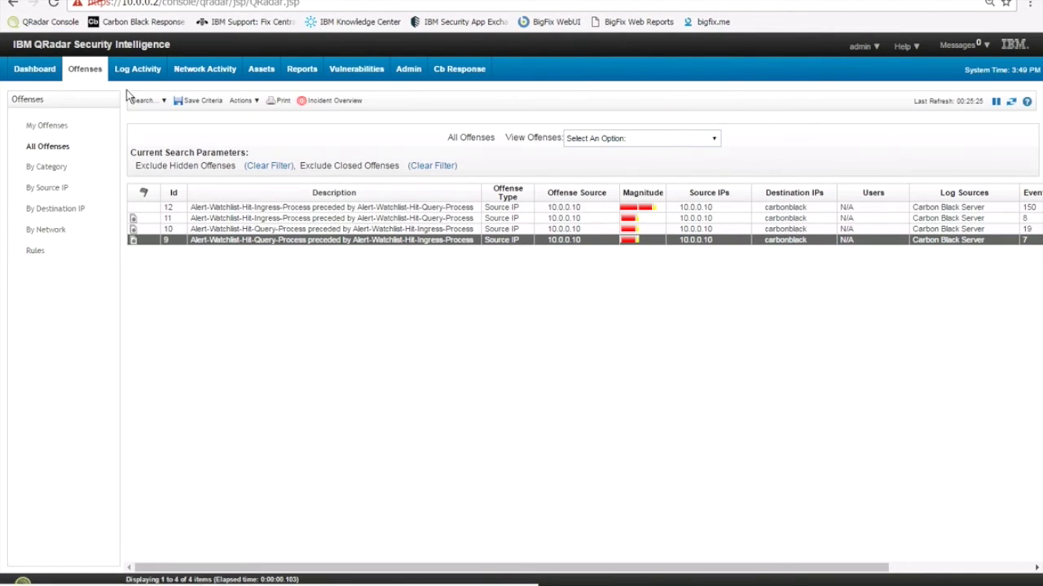
# Run a Cb Response process search on the remote IP 10.0.0.7 of the newest log activity event and check the resulting query.
pyautogui.click(139, 72)
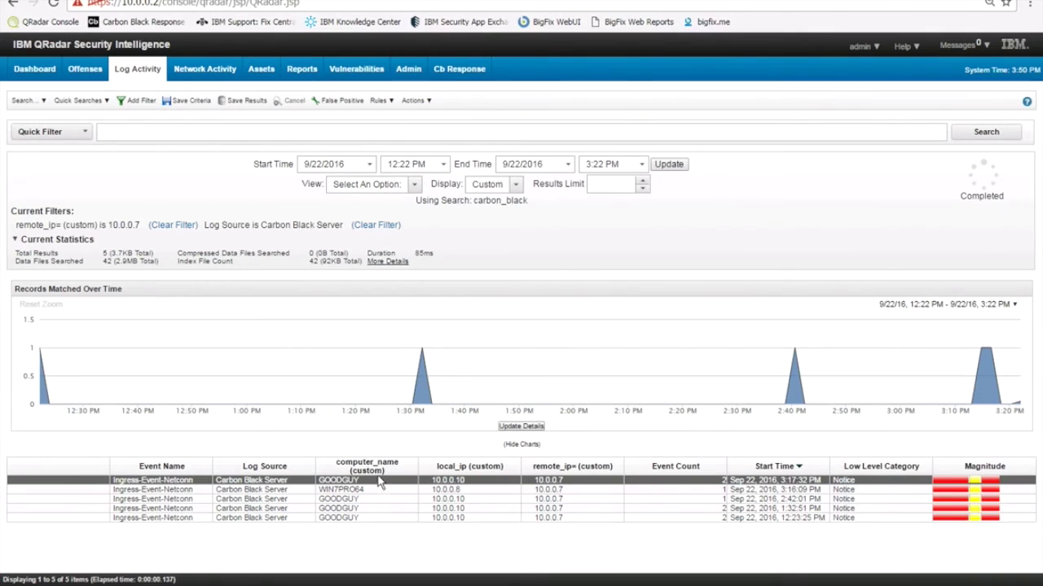
pyautogui.rightClick(557, 486)
pyautogui.moveTo(670, 559)
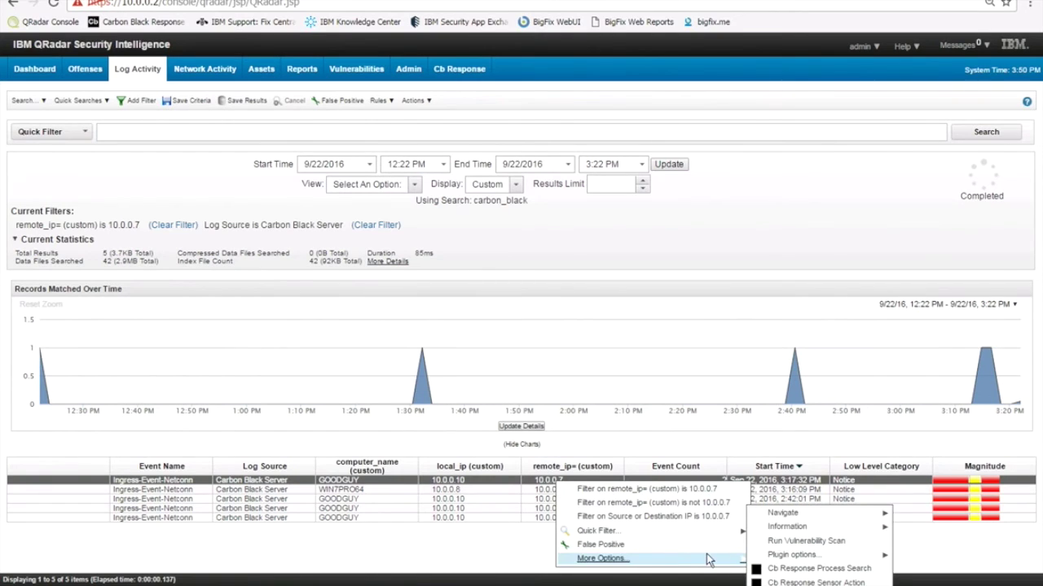
pyautogui.click(829, 570)
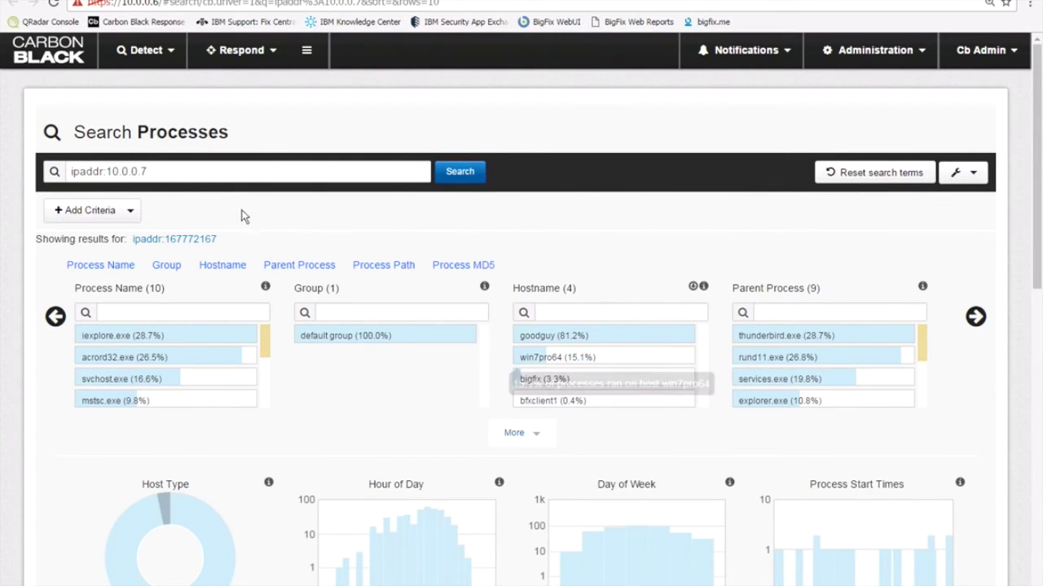
pyautogui.click(164, 172)
pyautogui.moveTo(163, 171); pyautogui.dragTo(67, 172)
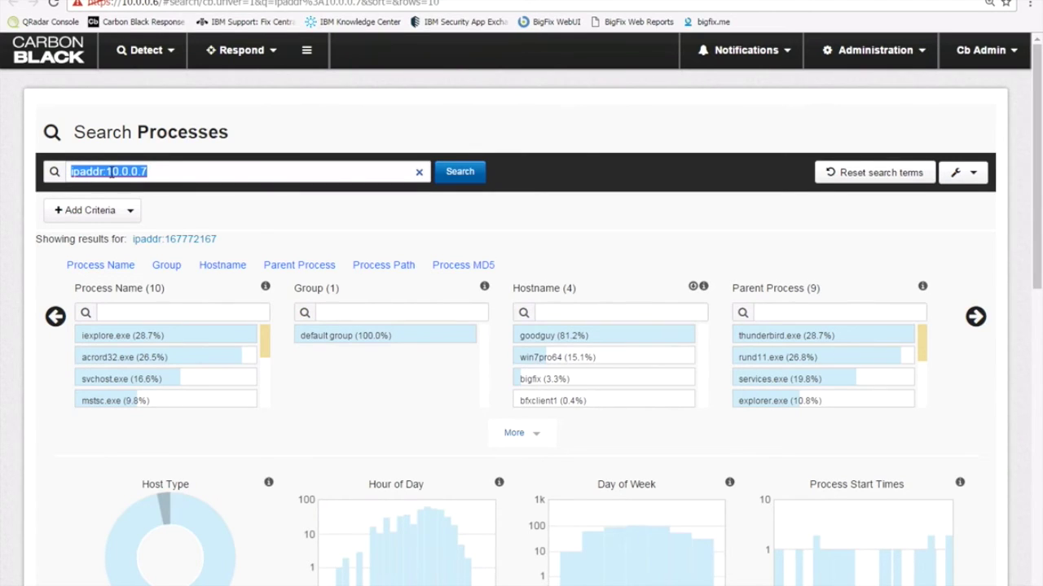
pyautogui.click(154, 171)
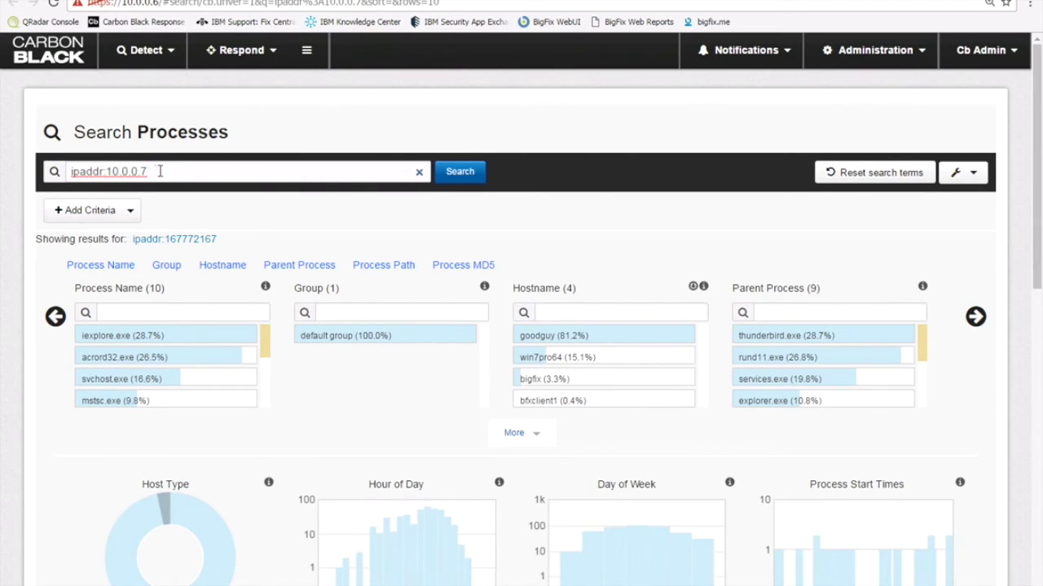
# Sort the matching processes by process start time and check when the most recent one ran.
pyautogui.scroll(-3, 945, 263)
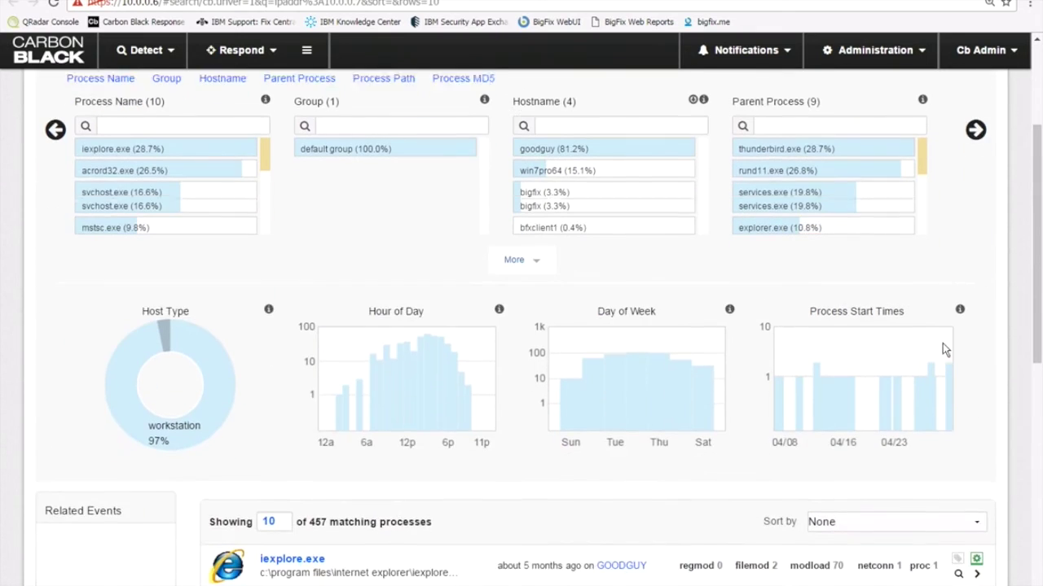
pyautogui.click(928, 501)
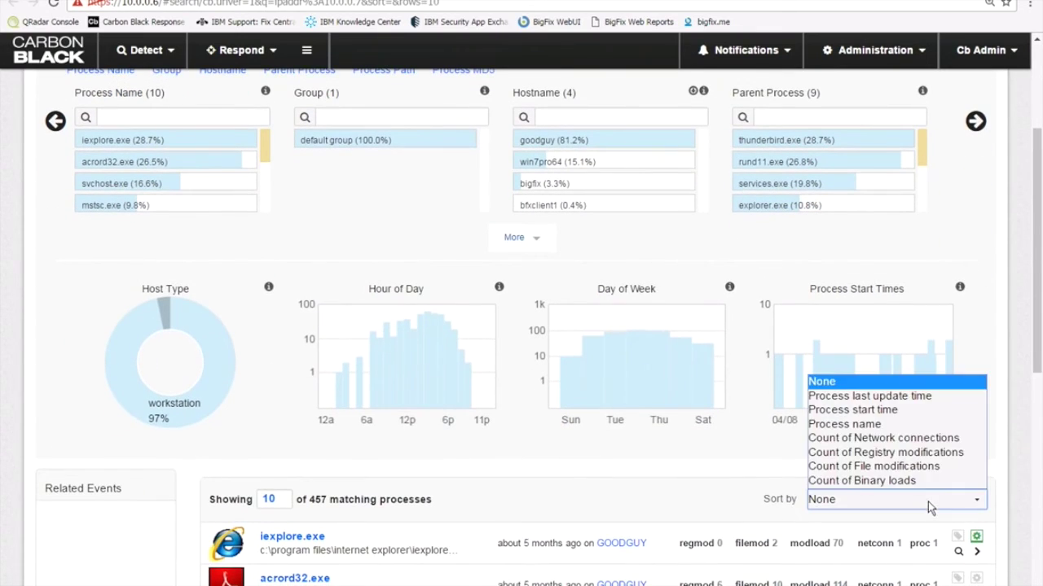
pyautogui.click(898, 410)
pyautogui.scroll(-3, 533, 300)
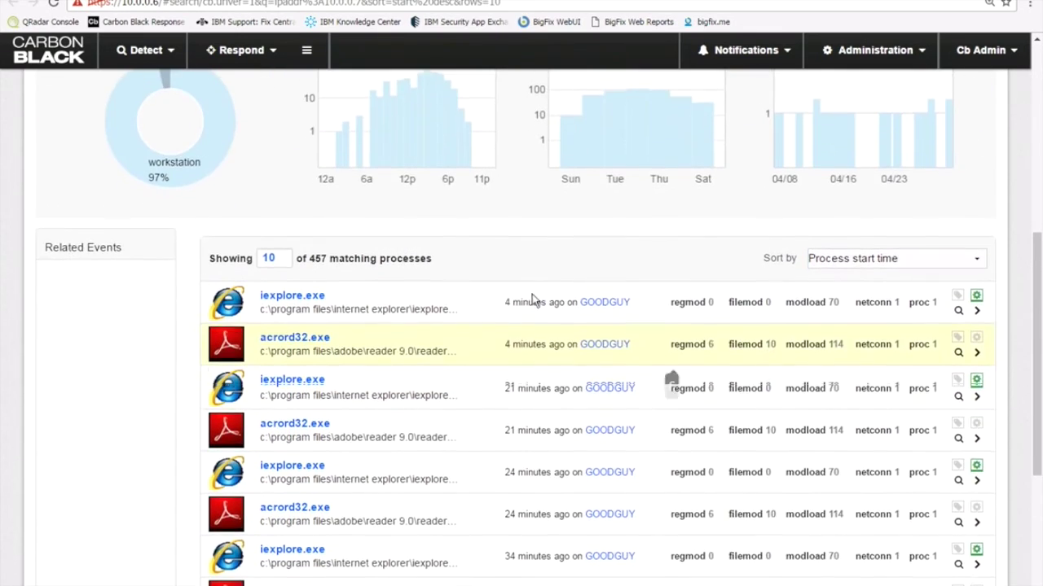
pyautogui.moveTo(504, 302); pyautogui.dragTo(558, 307)
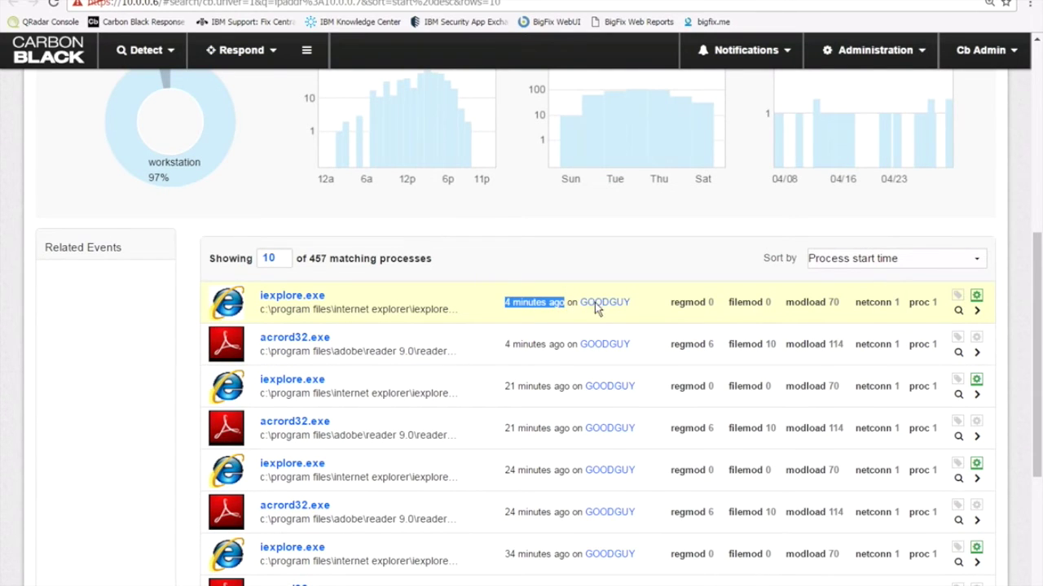
# Open the process analysis of the newest acrord32.exe and expand its child chain through rund11.exe and iexplore.exe to cmd.exe.
pyautogui.click(303, 342)
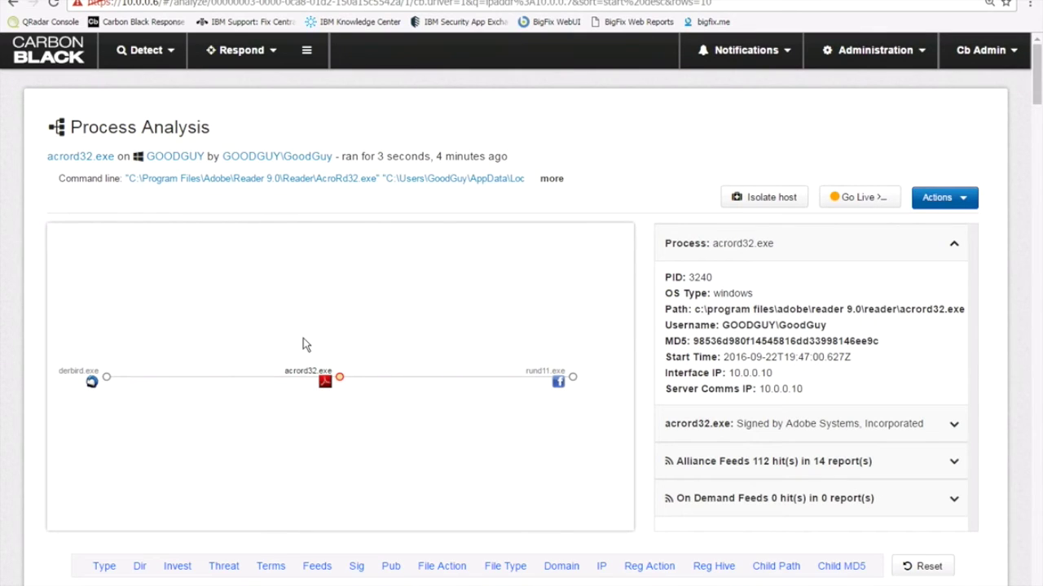
pyautogui.click(573, 379)
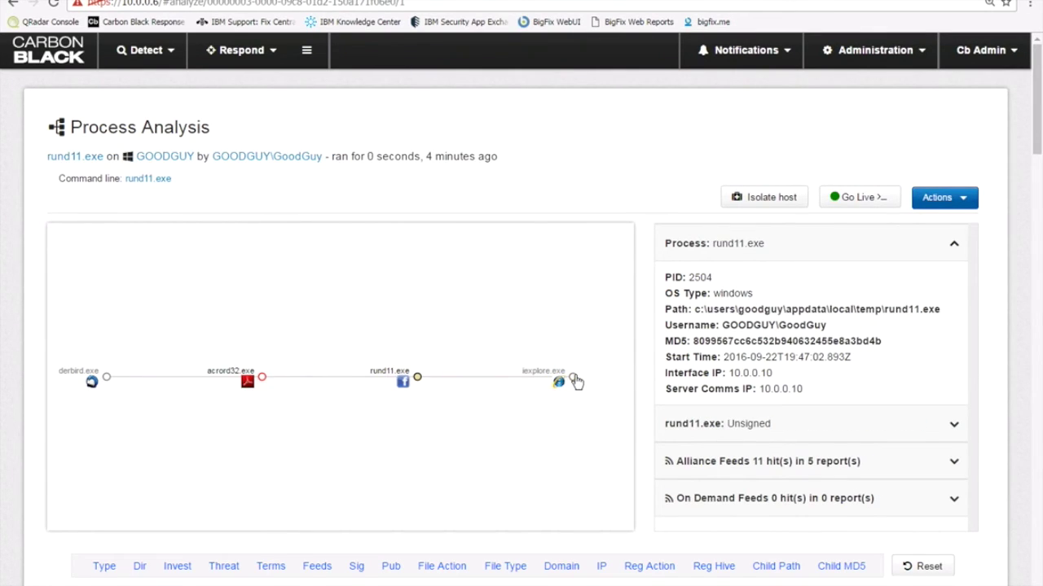
pyautogui.click(573, 378)
pyautogui.click(574, 379)
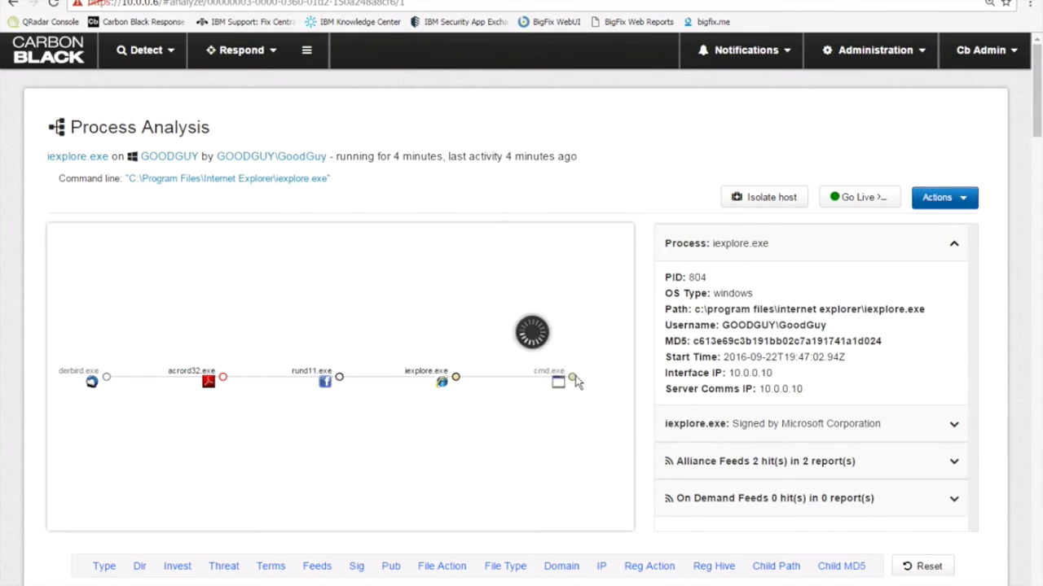
pyautogui.moveTo(525, 159); pyautogui.dragTo(452, 159)
pyautogui.click(480, 177)
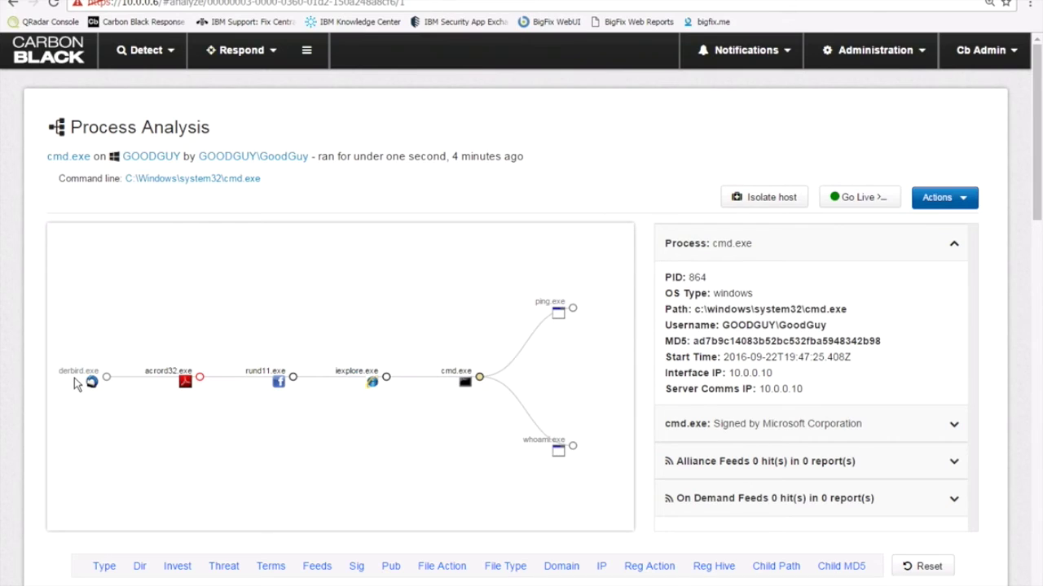
# Examine the full command line of acrord32.exe in the process tree to identify the PDF it opened.
pyautogui.click(199, 378)
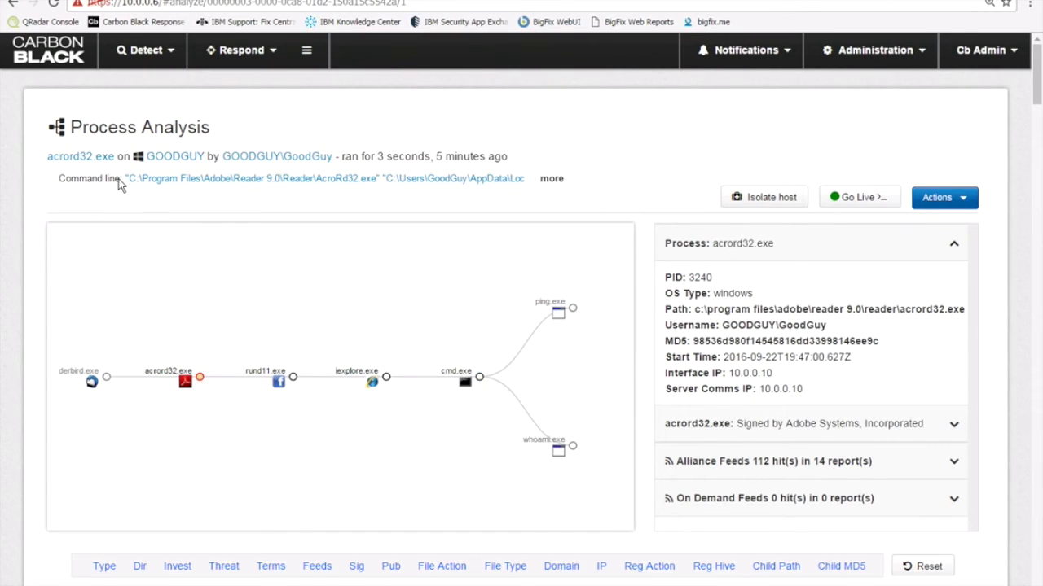
pyautogui.moveTo(119, 182); pyautogui.dragTo(59, 183)
pyautogui.click(551, 179)
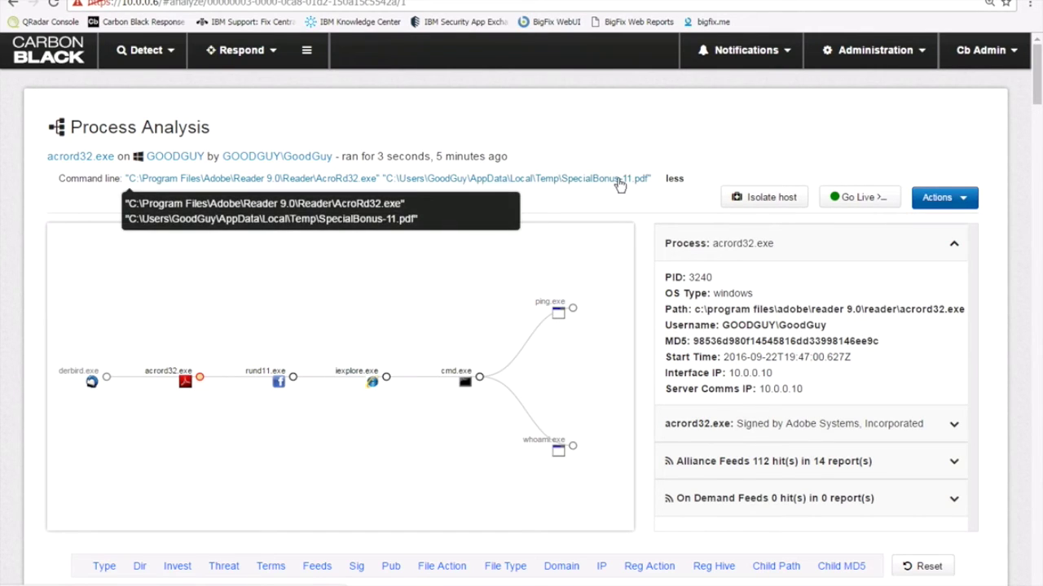
pyautogui.moveTo(654, 181); pyautogui.dragTo(544, 206)
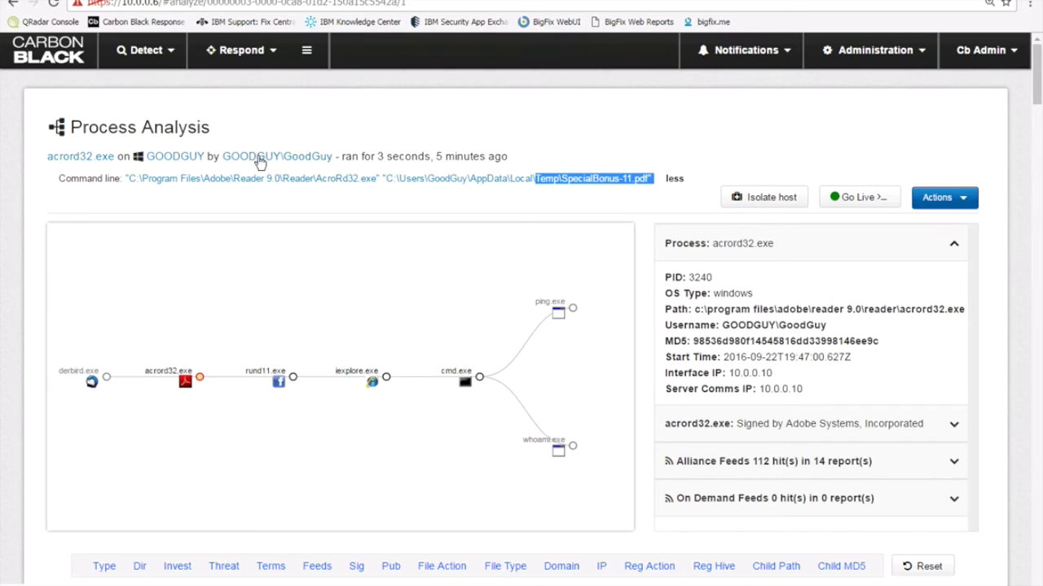
# Examine the signature details and Alliance Feeds reports of rund11.exe, including VirusTotal, suspicious indicators and icon matching.
pyautogui.click(293, 379)
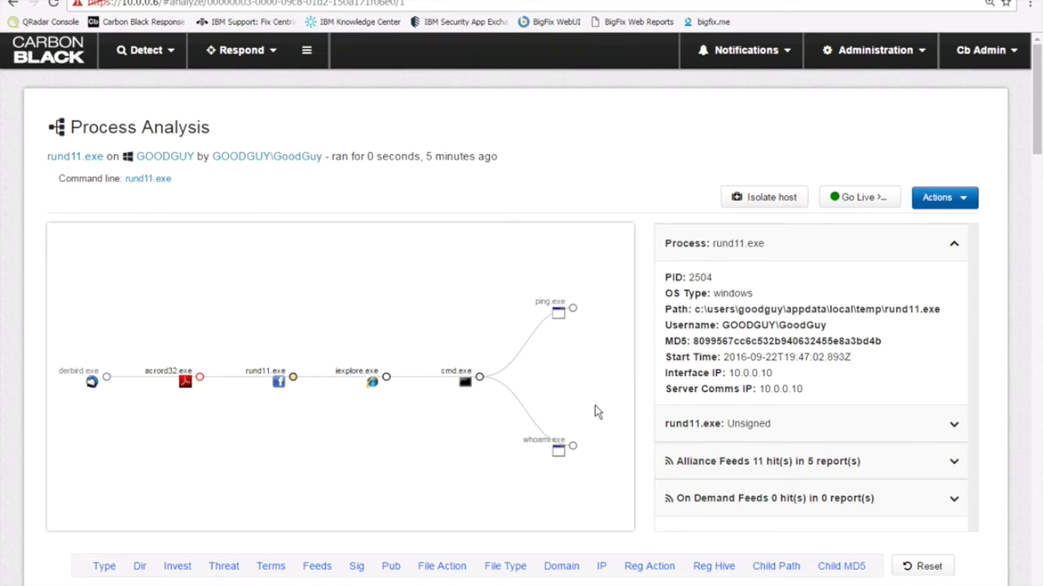
pyautogui.click(955, 428)
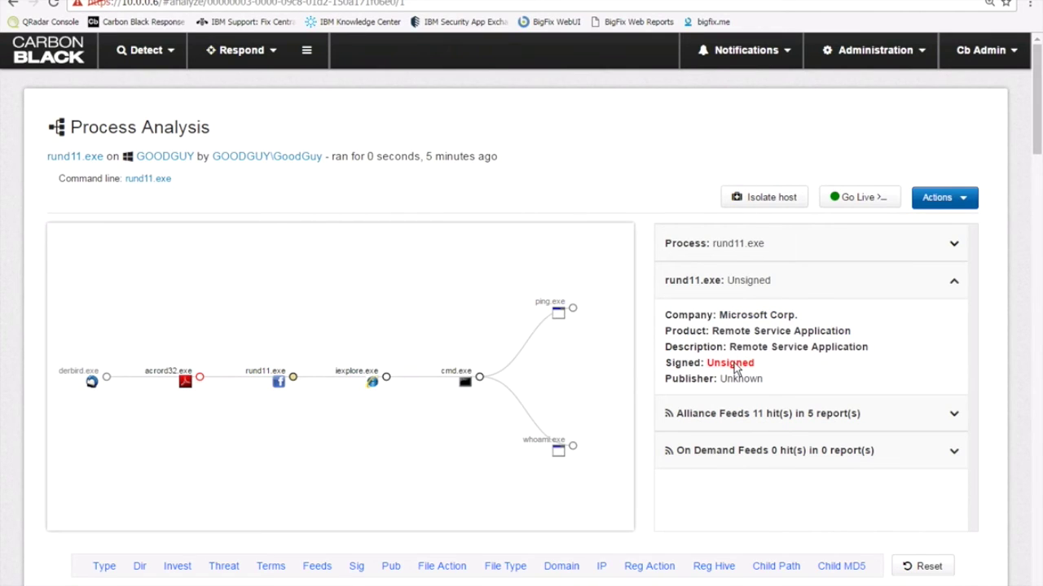
pyautogui.click(953, 412)
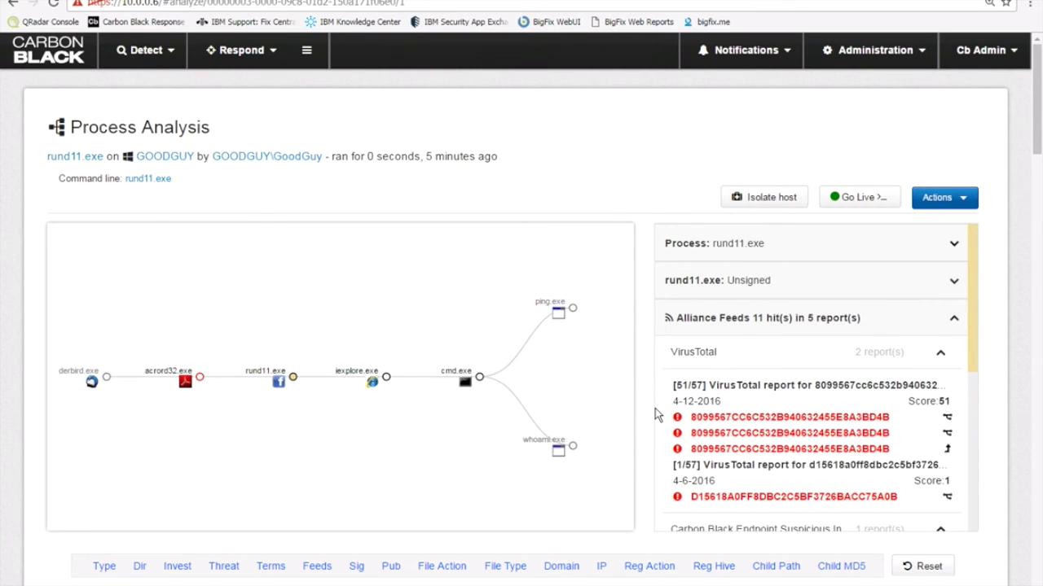
pyautogui.scroll(-1, 655, 409)
pyautogui.scroll(-5, 655, 408)
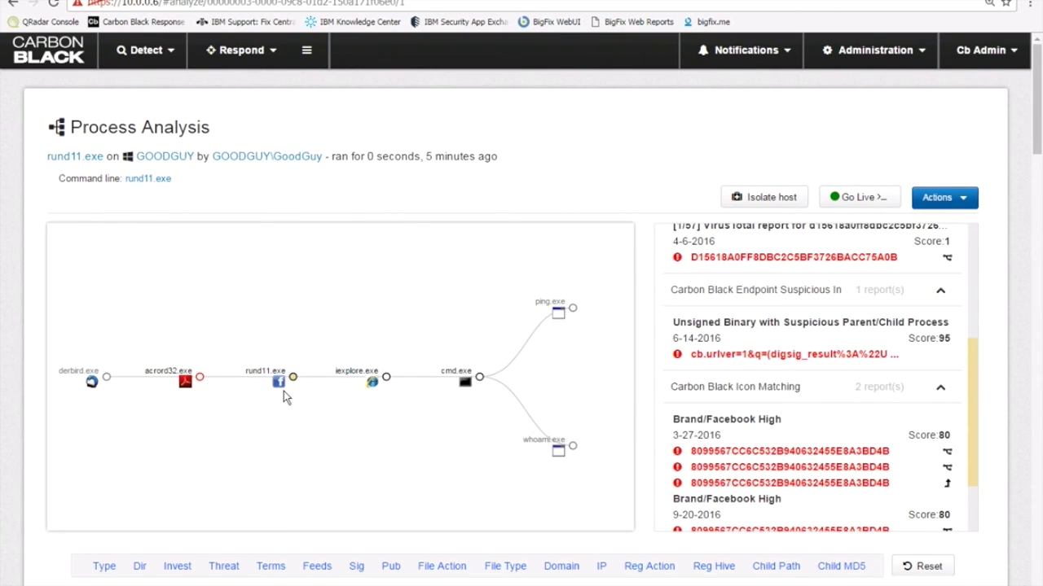
# Examine the command lines of cmd.exe and its child processes ping.exe and whoami.exe in the process tree.
pyautogui.click(480, 378)
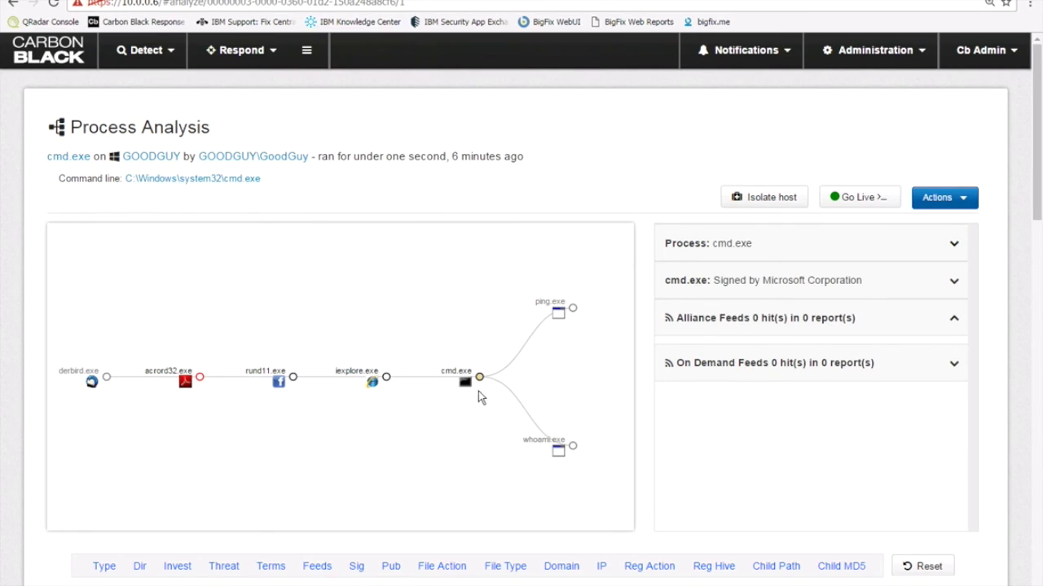
pyautogui.click(572, 308)
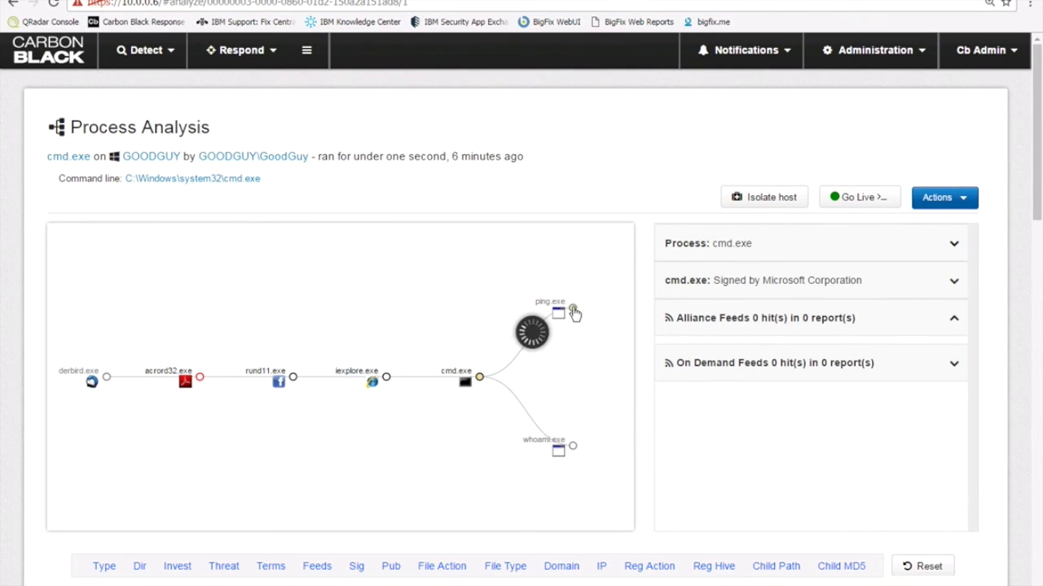
pyautogui.moveTo(214, 180); pyautogui.dragTo(124, 186)
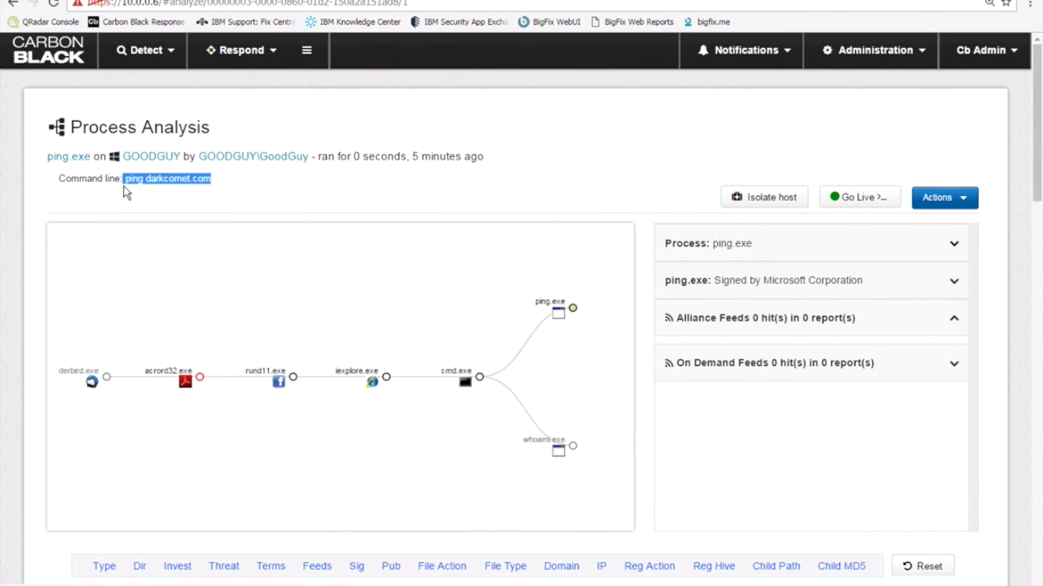
pyautogui.click(175, 205)
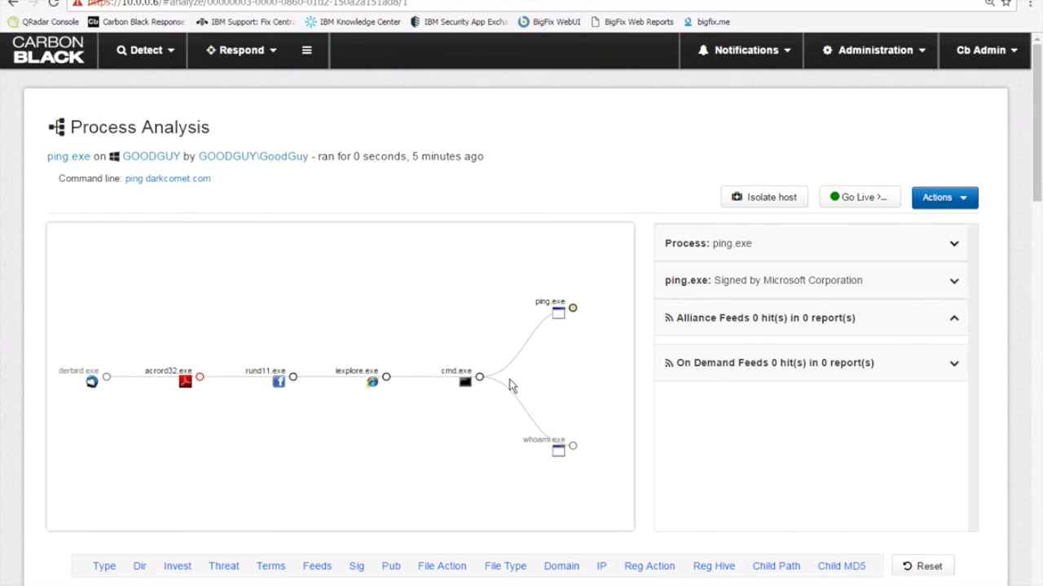
pyautogui.click(573, 448)
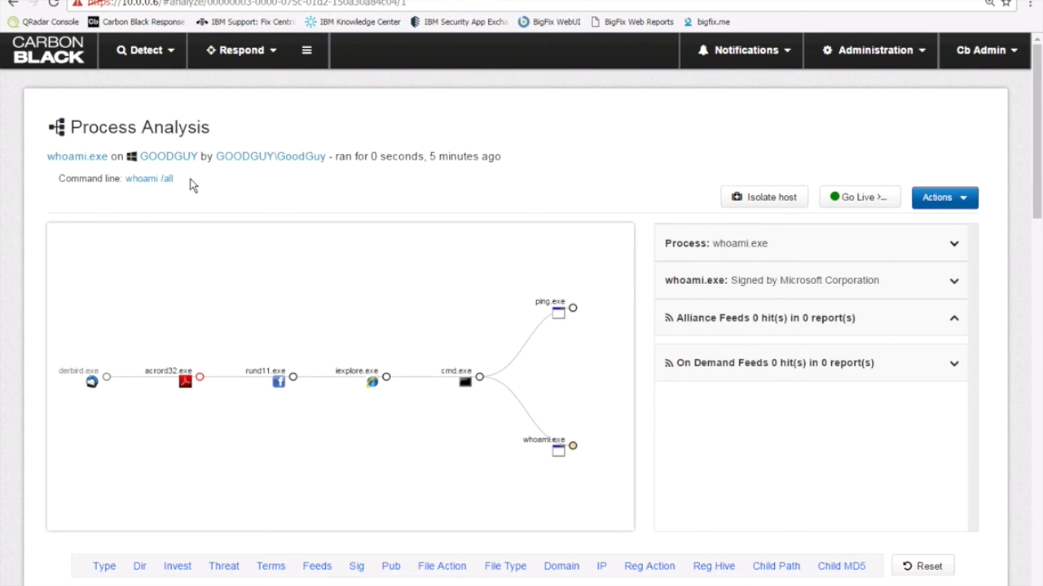
pyautogui.moveTo(193, 187); pyautogui.dragTo(128, 183)
pyautogui.click(235, 197)
# Check the response actions available for whoami.exe, and open a Live Response session on the host GOODGUY.
pyautogui.click(967, 203)
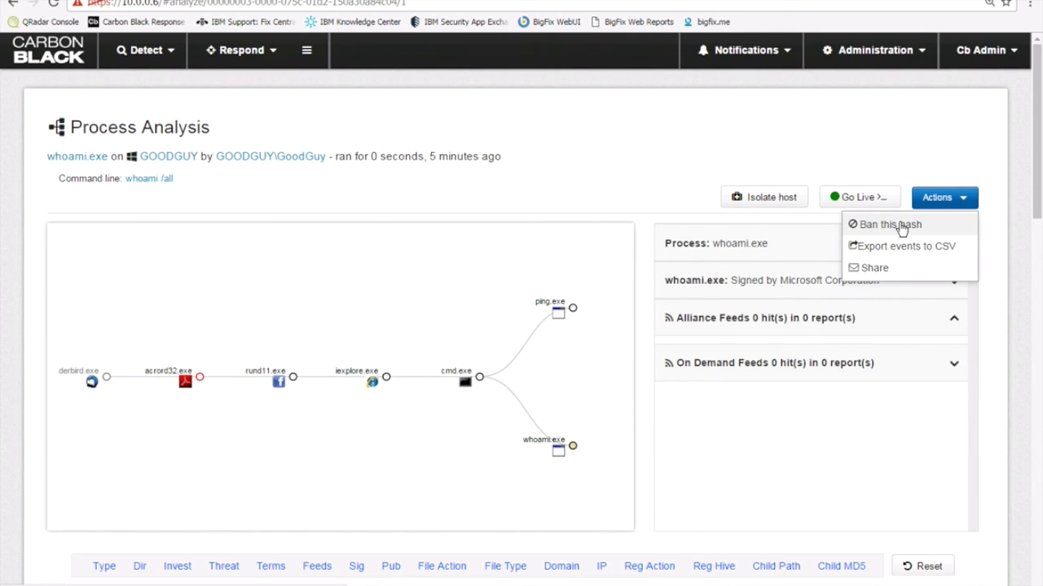
pyautogui.click(897, 171)
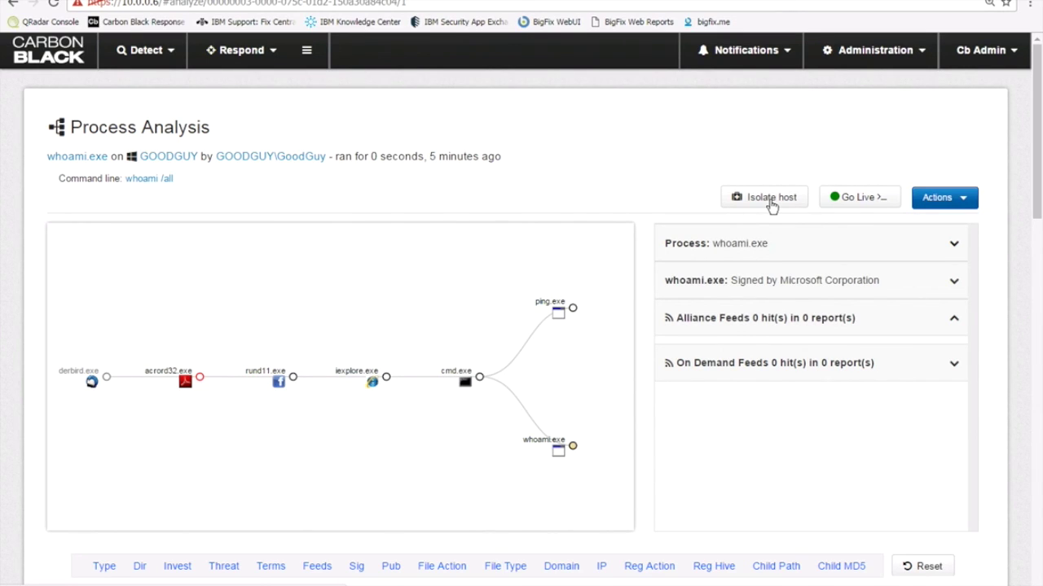
pyautogui.click(862, 201)
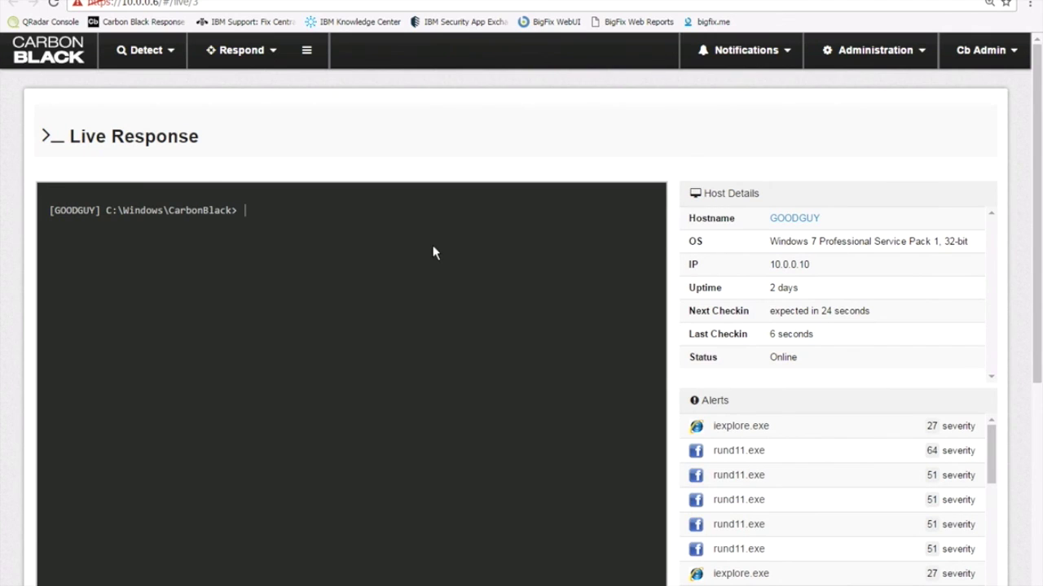
# List the Live Response commands with help and review the memdump, exec, delete and put entries.
pyautogui.write('help')
pyautogui.press('Return')
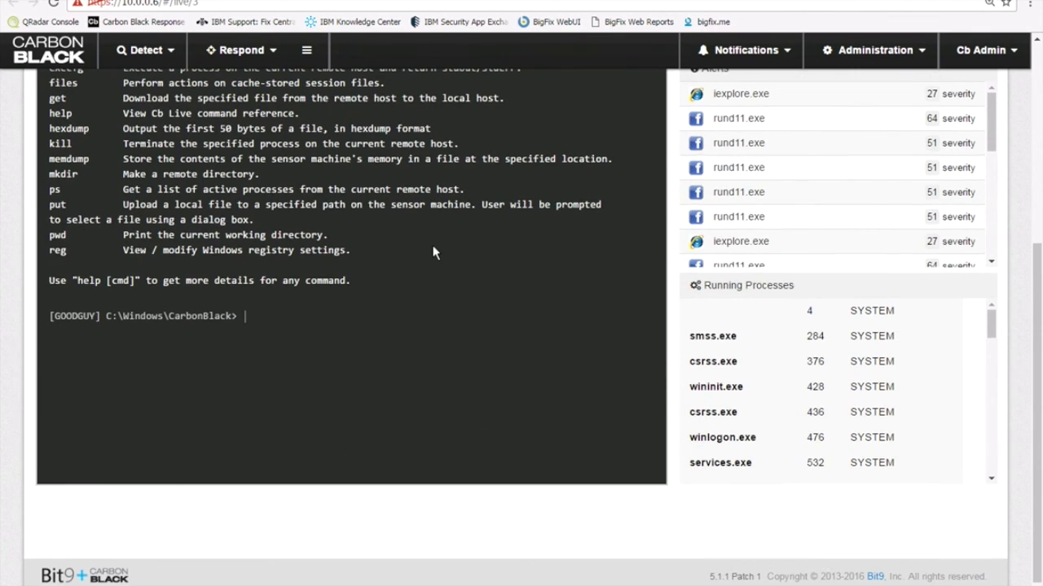
pyautogui.scroll(3, 433, 253)
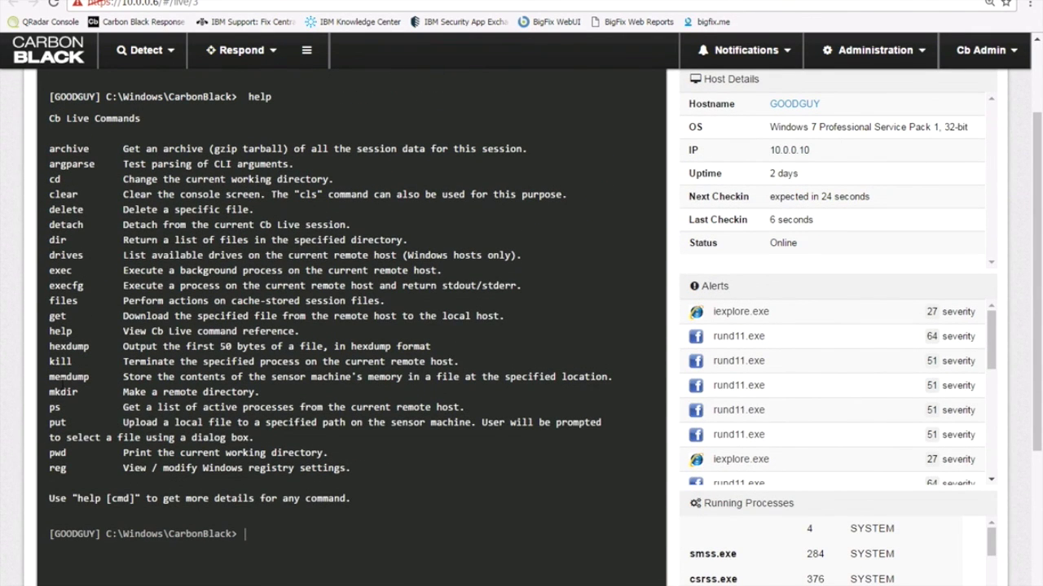
pyautogui.doubleClick(64, 377)
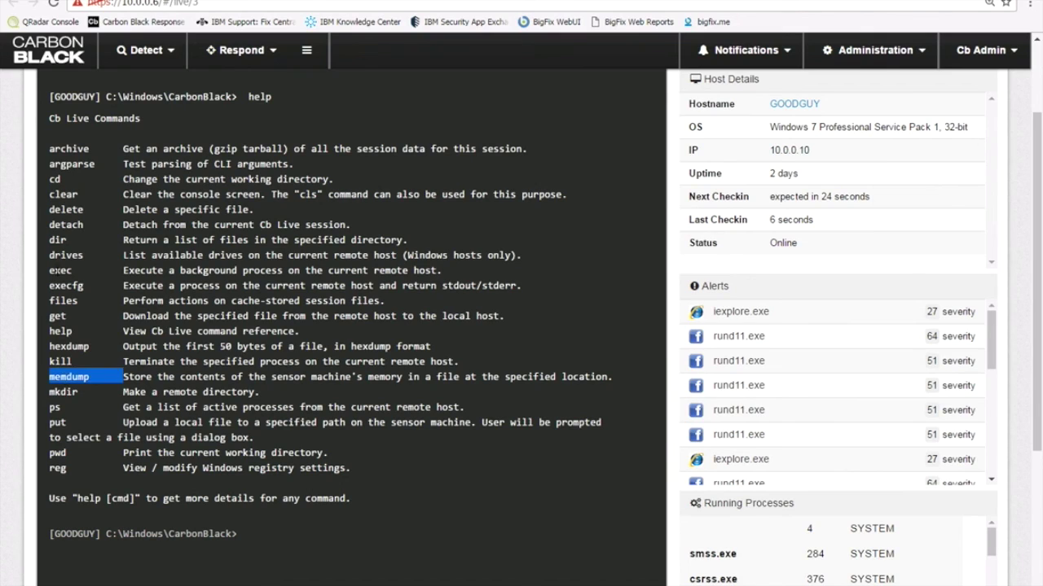
pyautogui.doubleClick(58, 270)
pyautogui.doubleClick(67, 209)
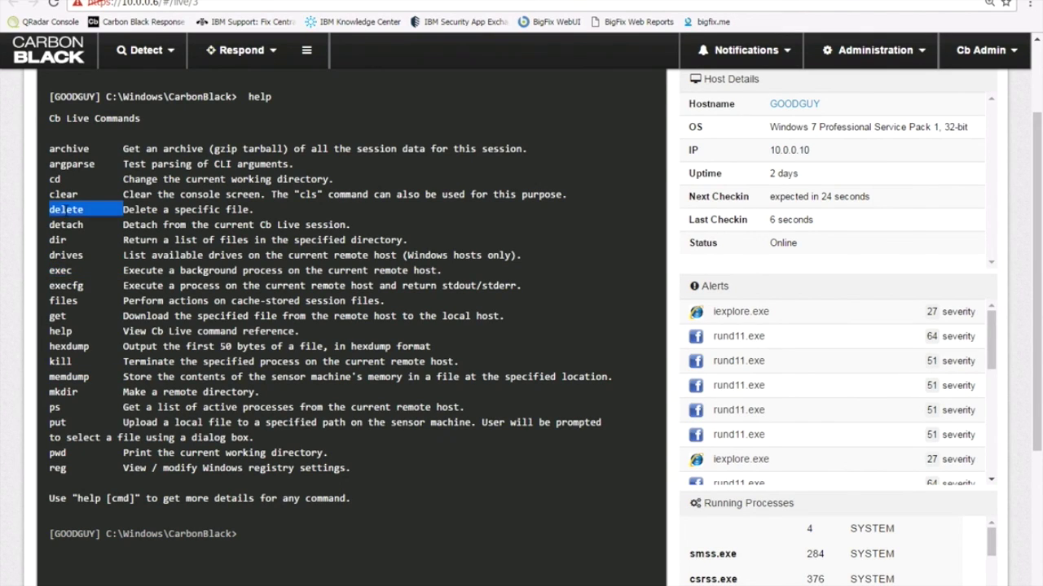
pyautogui.doubleClick(57, 421)
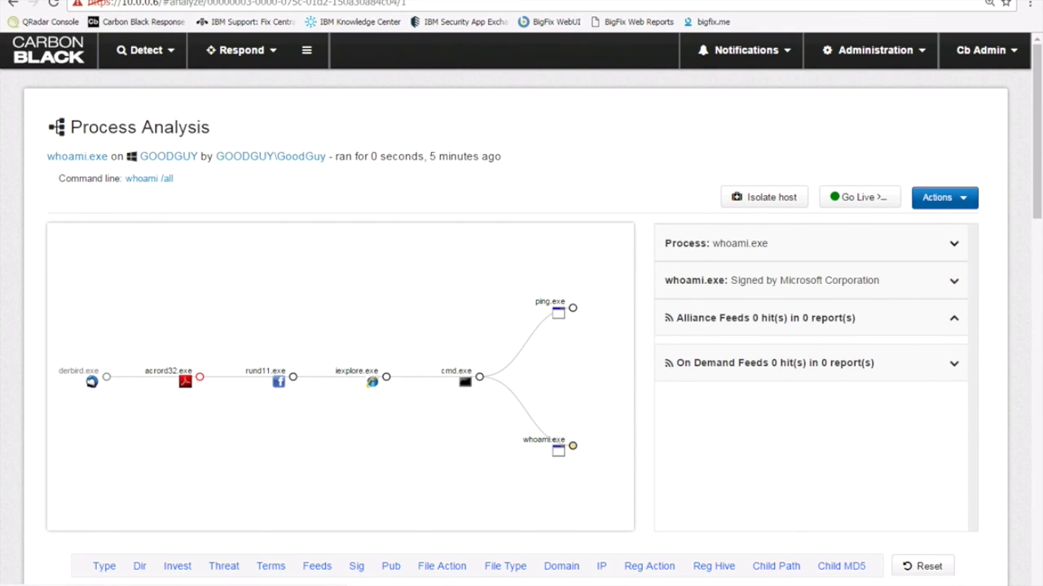
# Switch back to the QRadar console and display its Carbon Black dashboard.
pyautogui.click(96, 1)
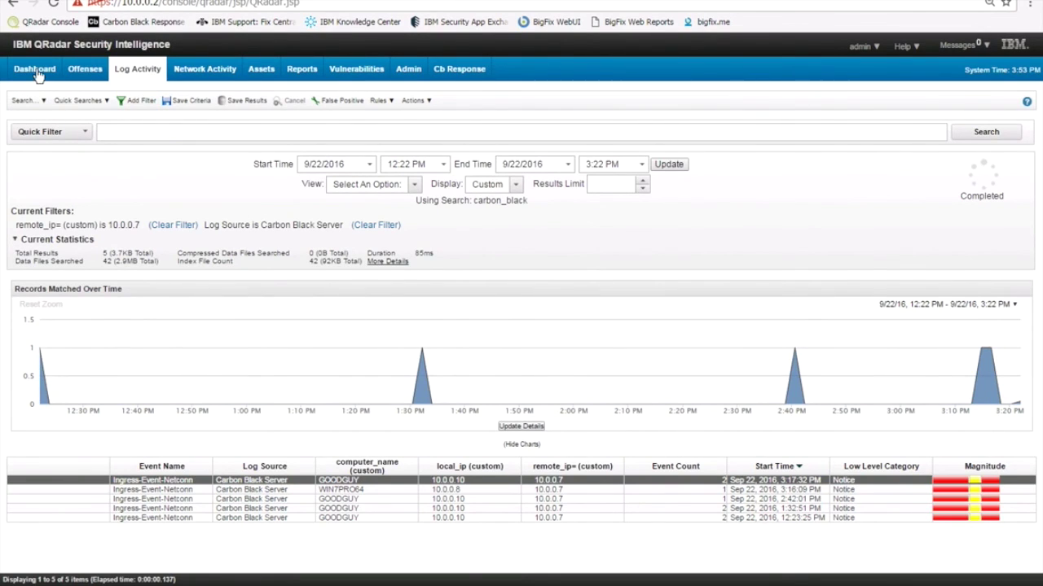
pyautogui.click(35, 70)
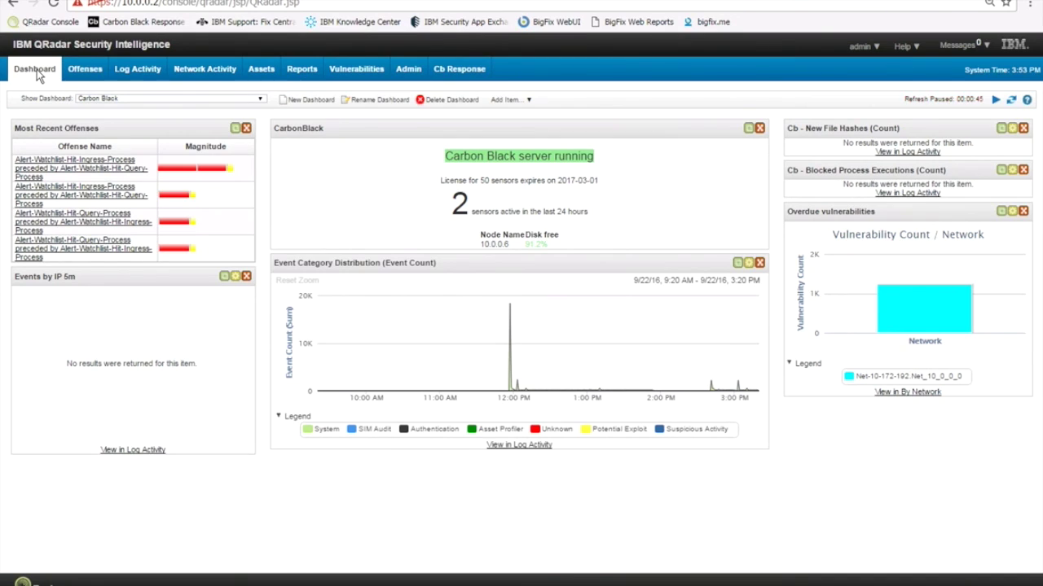